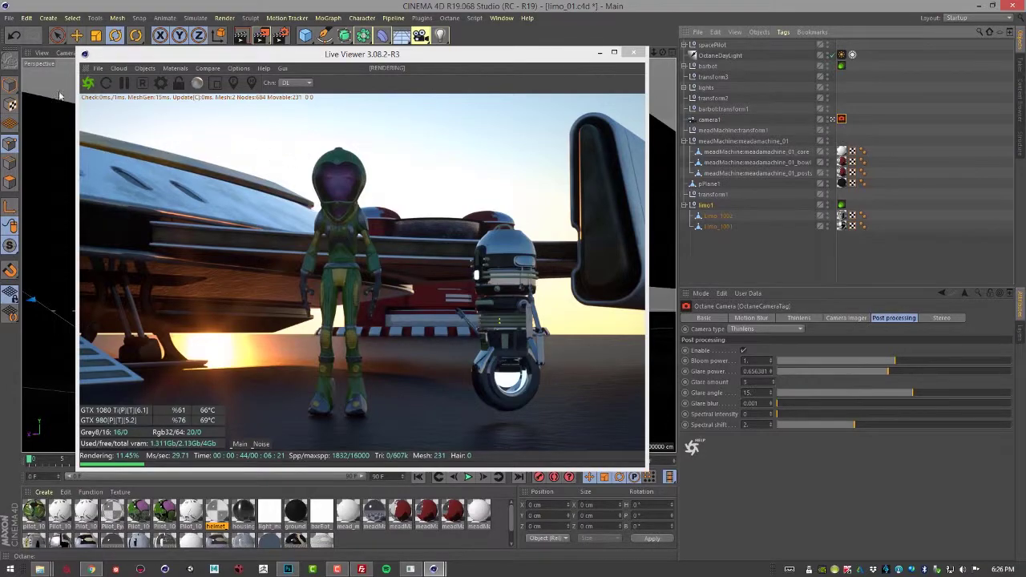
View the scene through camera1 and delete camera1's Octane camera tag
{"action": "left_click", "coordinate": [66, 53]}
{"action": "mouse_move", "coordinate": [72, 80]}
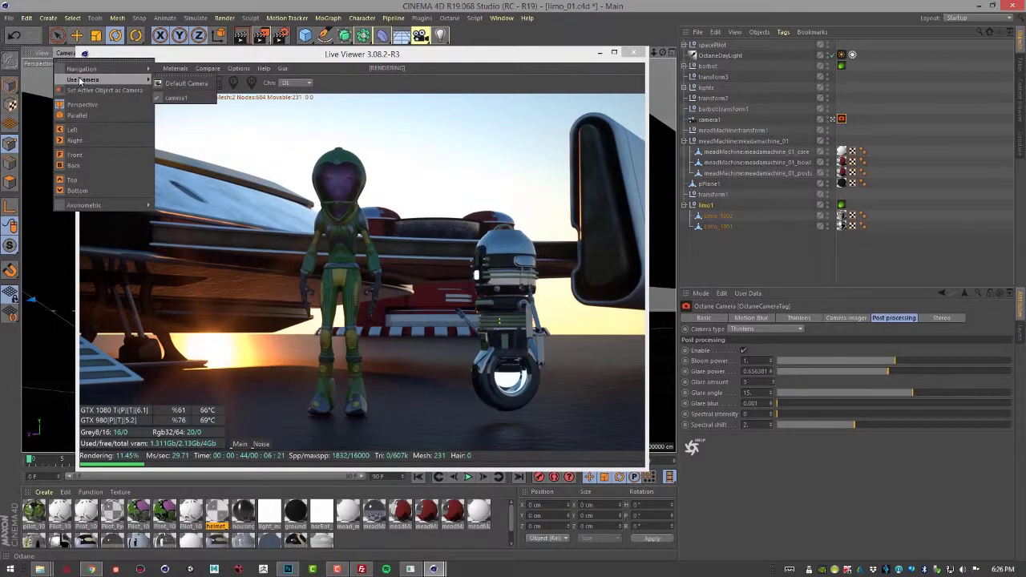
{"action": "left_click", "coordinate": [177, 99]}
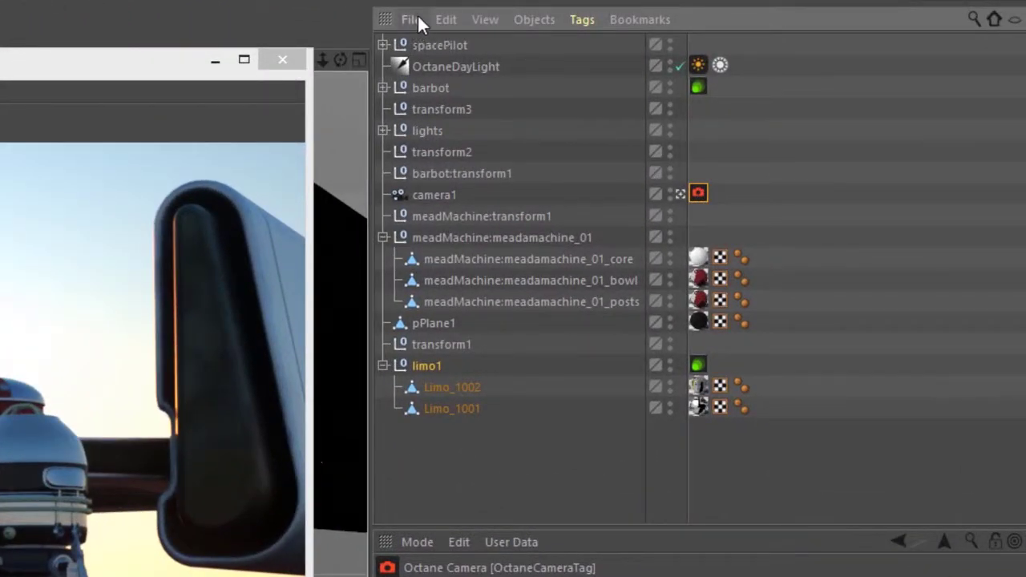
{"action": "left_click", "coordinate": [441, 17]}
{"action": "left_click", "coordinate": [481, 164]}
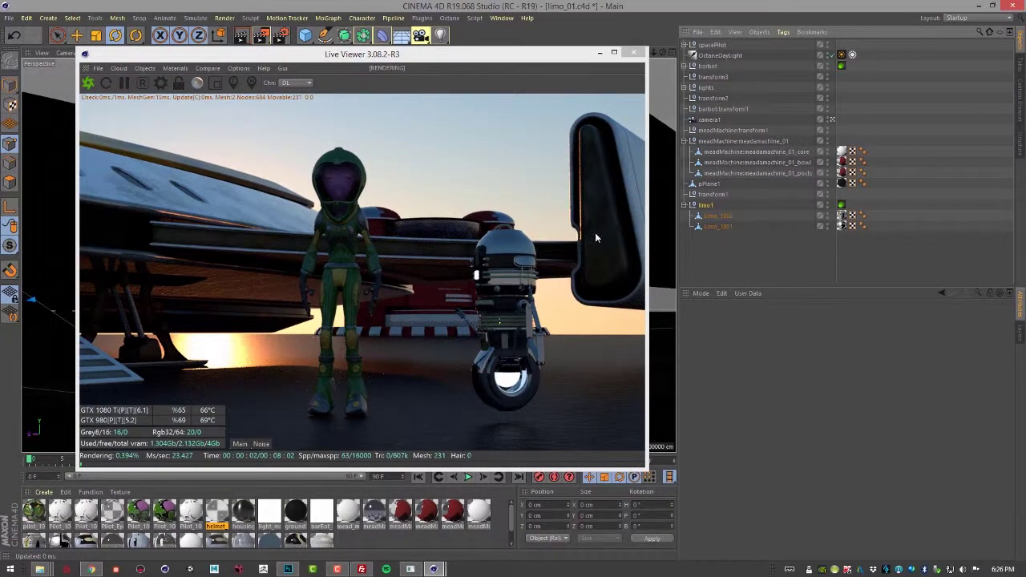
Set the OctaneDayLight's North Offset to about 0.904 to re-angle the sun
{"action": "left_click", "coordinate": [726, 56]}
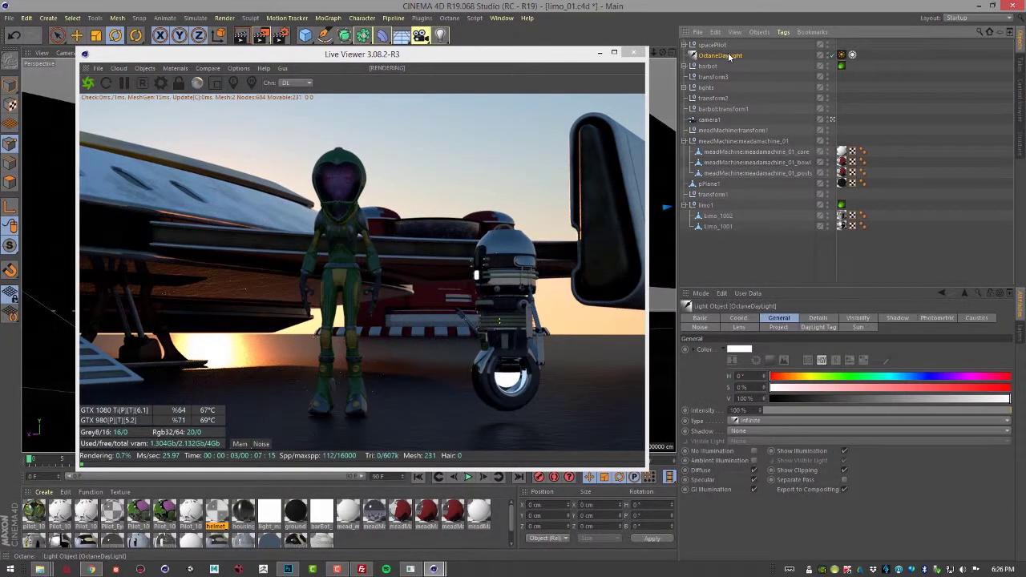
{"action": "left_click", "coordinate": [818, 328]}
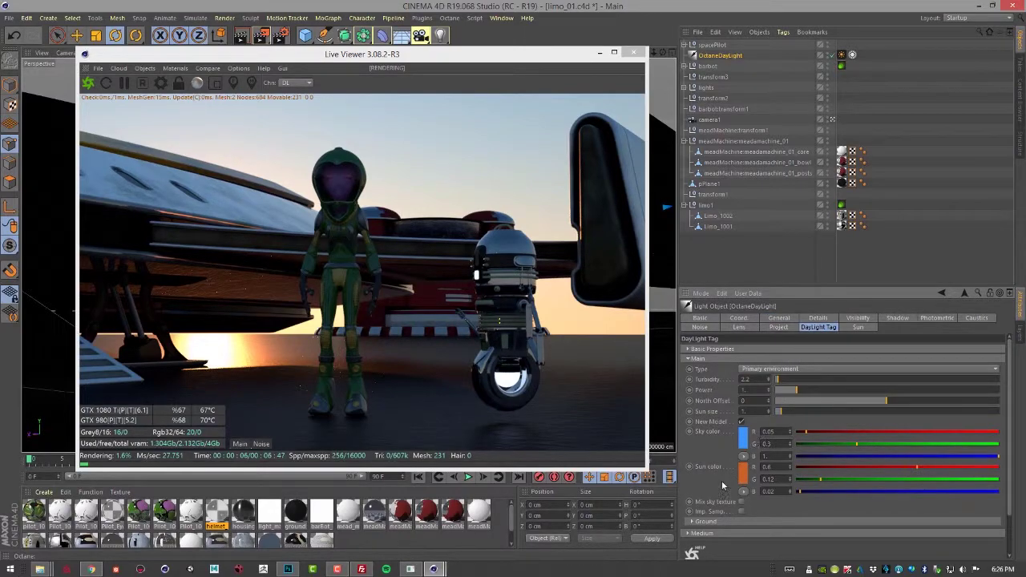
{"action": "left_click", "coordinate": [689, 358]}
{"action": "left_click", "coordinate": [690, 358]}
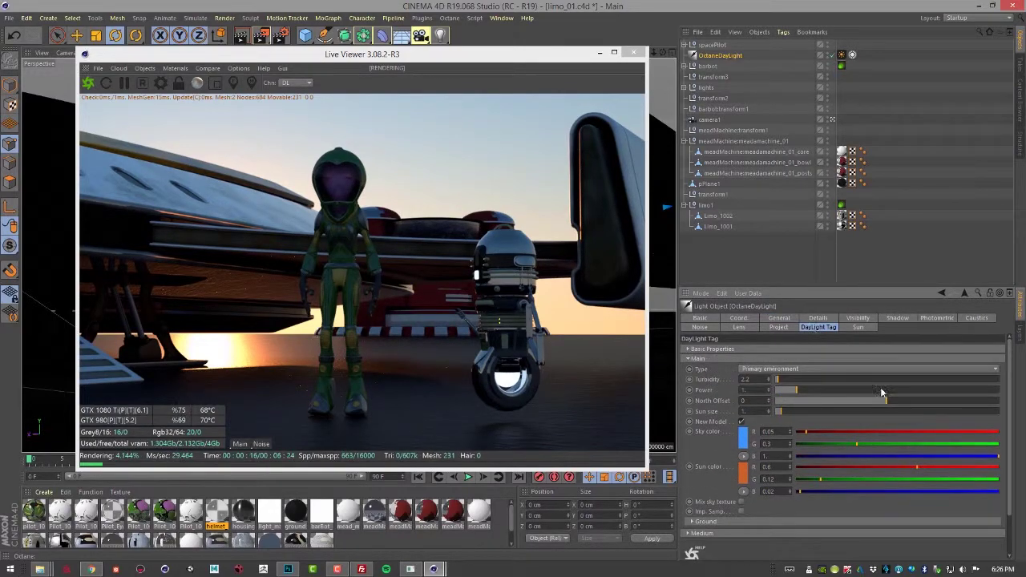
{"action": "left_click_drag", "start_coordinate": [885, 399], "coordinate": [987, 415]}
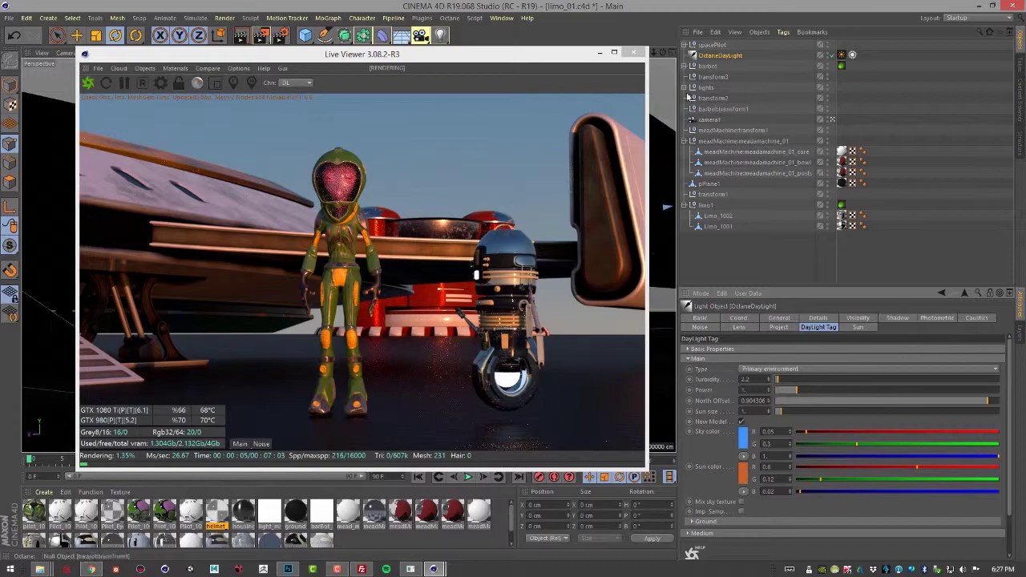
Add a new Octane camera tag to camera1
{"action": "left_click", "coordinate": [712, 119]}
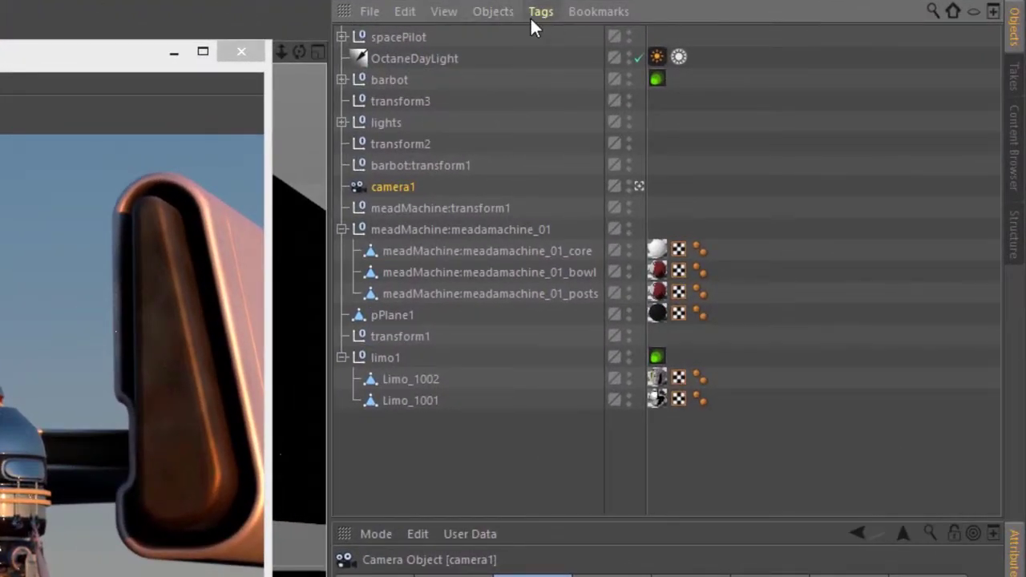
{"action": "left_click", "coordinate": [541, 12]}
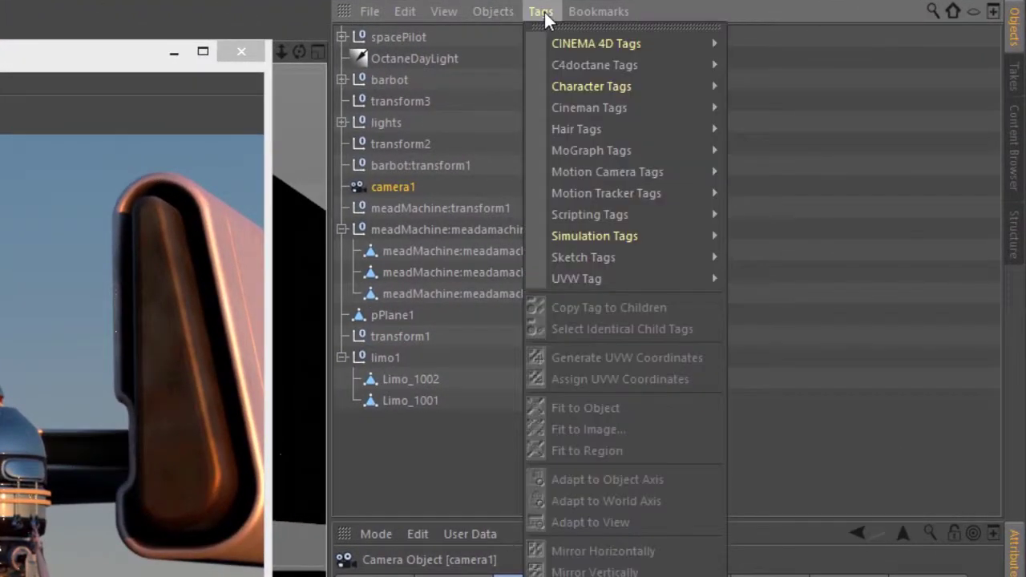
{"action": "mouse_move", "coordinate": [577, 67]}
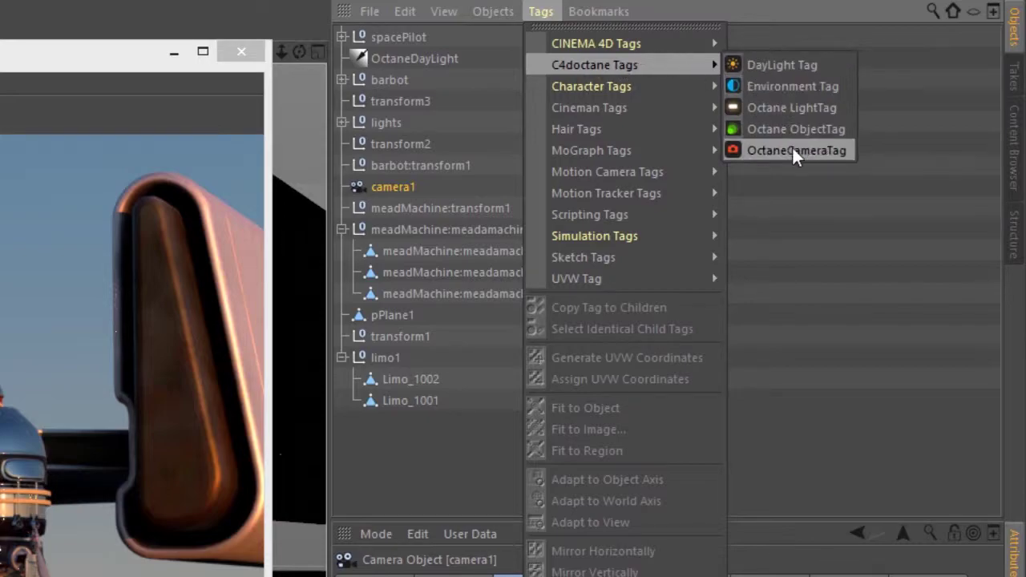
{"action": "left_click", "coordinate": [732, 149]}
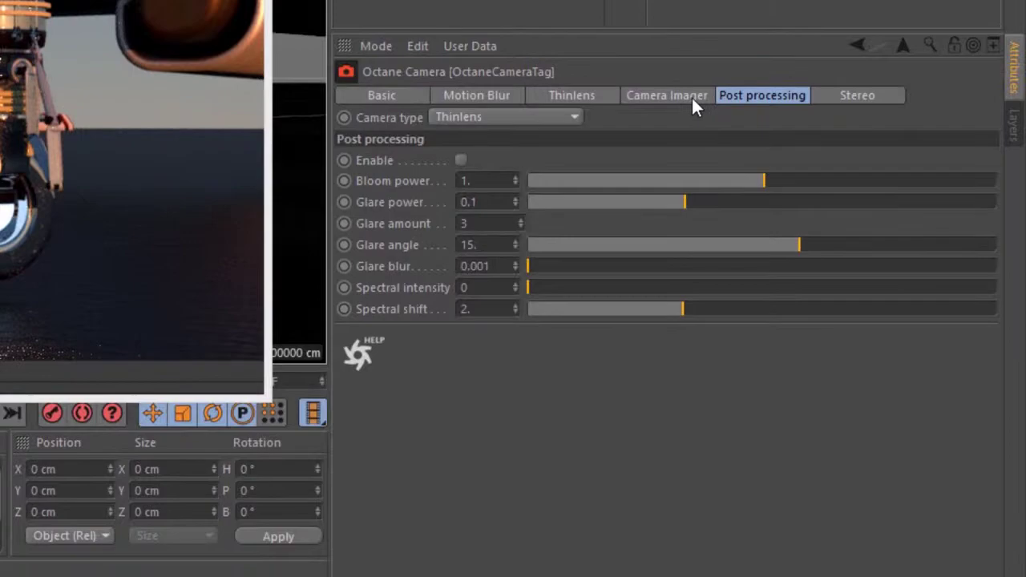
Enable the Camera Imager and lower Hotpixel removal to about 0.34
{"action": "left_click", "coordinate": [688, 96]}
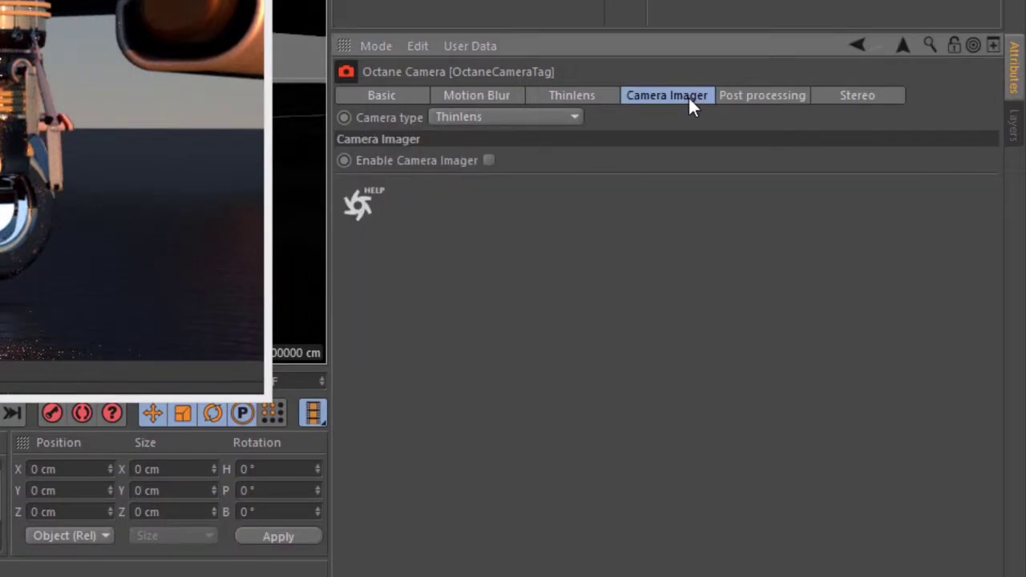
{"action": "left_click", "coordinate": [489, 160]}
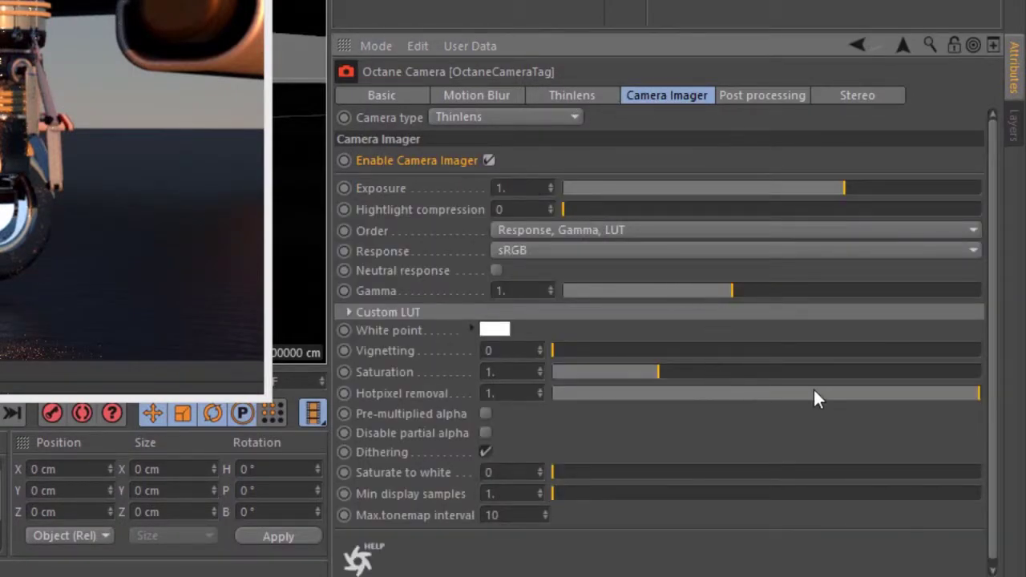
{"action": "left_click_drag", "start_coordinate": [959, 398], "coordinate": [831, 407]}
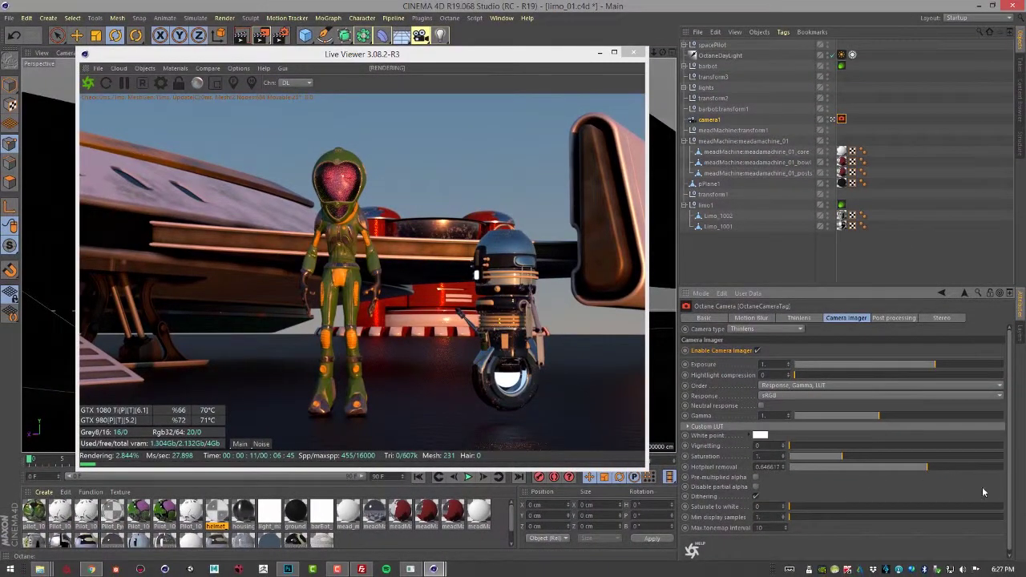
{"action": "left_click_drag", "start_coordinate": [919, 473], "coordinate": [863, 468]}
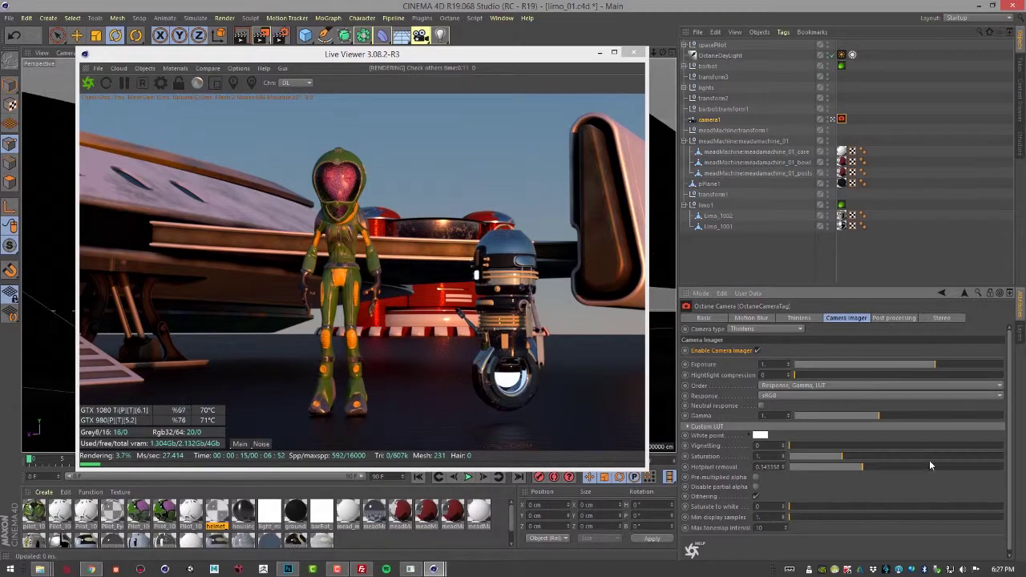
Enable post processing on the camera tag with Bloom power about 51.68
{"action": "left_click", "coordinate": [896, 316]}
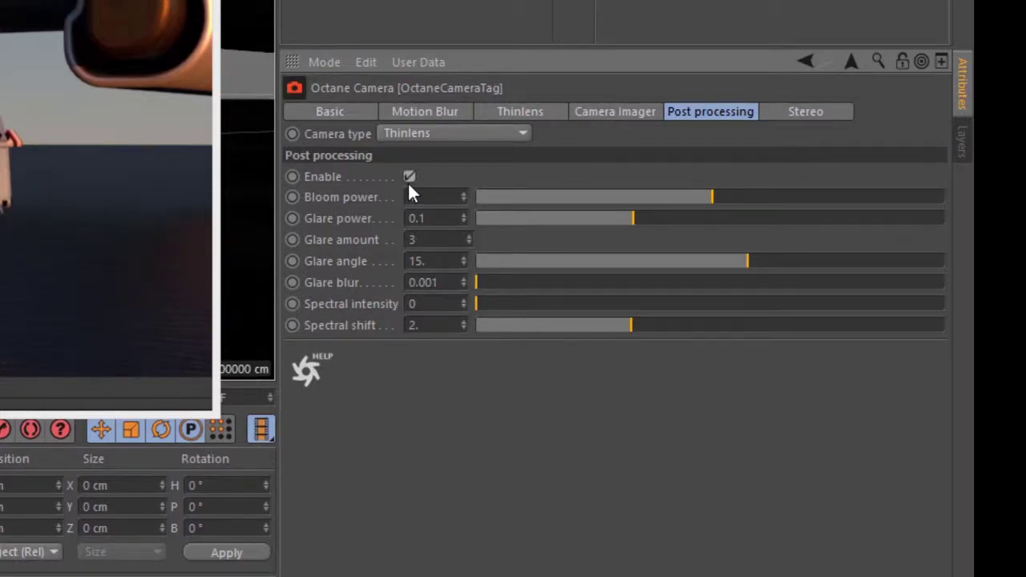
{"action": "left_click_drag", "start_coordinate": [718, 202], "coordinate": [910, 229]}
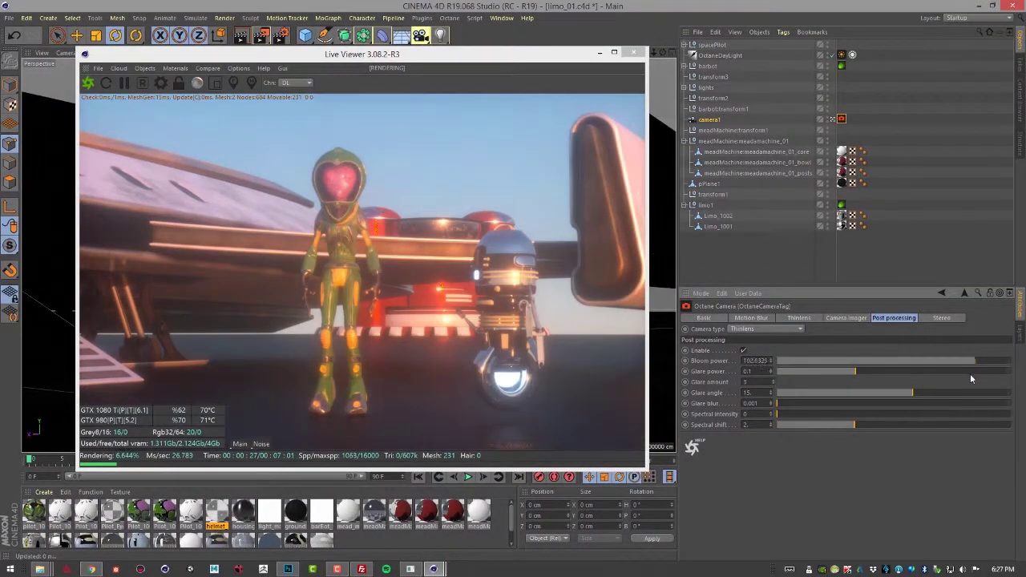
{"action": "mouse_move", "coordinate": [970, 374]}
{"action": "left_mouse_down"}
{"action": "mouse_move", "coordinate": [876, 371]}
{"action": "mouse_move", "coordinate": [973, 371]}
{"action": "mouse_move", "coordinate": [954, 371]}
{"action": "left_mouse_up"}
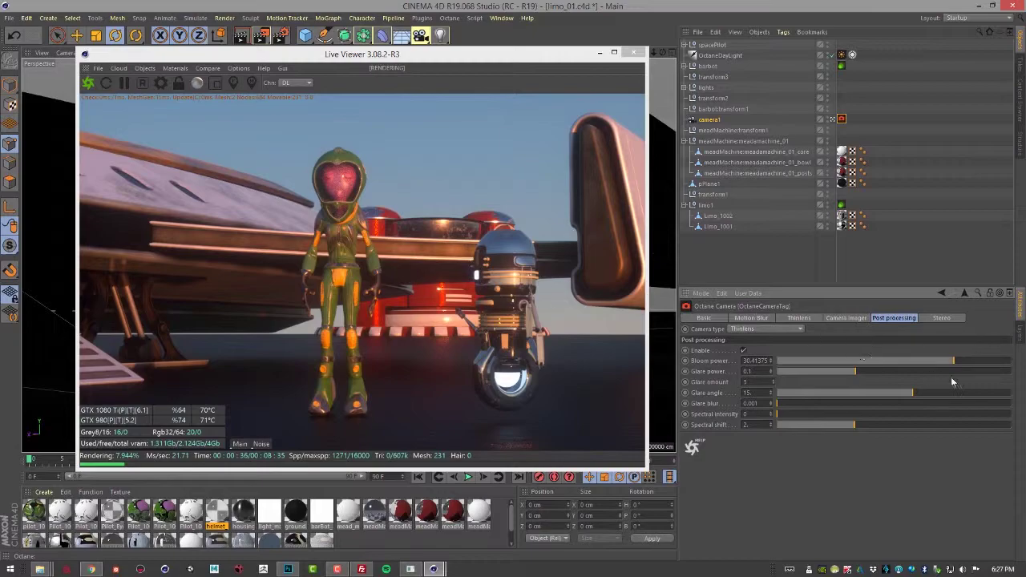
{"action": "mouse_move", "coordinate": [953, 361]}
{"action": "left_mouse_down"}
{"action": "mouse_move", "coordinate": [980, 361]}
{"action": "mouse_move", "coordinate": [989, 380]}
{"action": "mouse_move", "coordinate": [898, 373]}
{"action": "mouse_move", "coordinate": [967, 374]}
{"action": "left_mouse_up"}
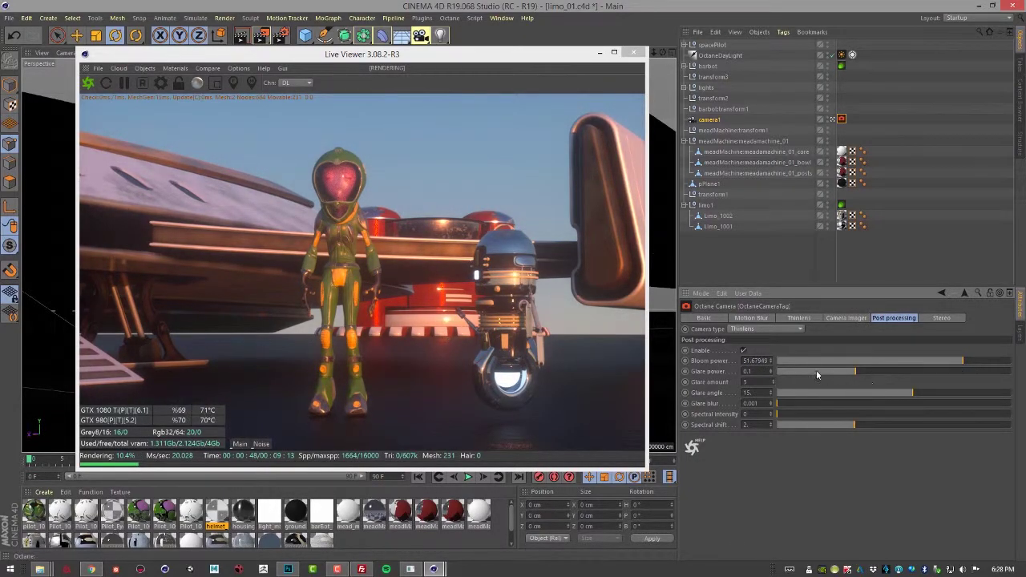
Raise Glare power to about 9.30 and ease Bloom power to about 14.39
{"action": "mouse_move", "coordinate": [856, 373]}
{"action": "left_mouse_down"}
{"action": "mouse_move", "coordinate": [958, 388]}
{"action": "mouse_move", "coordinate": [938, 385]}
{"action": "left_mouse_up"}
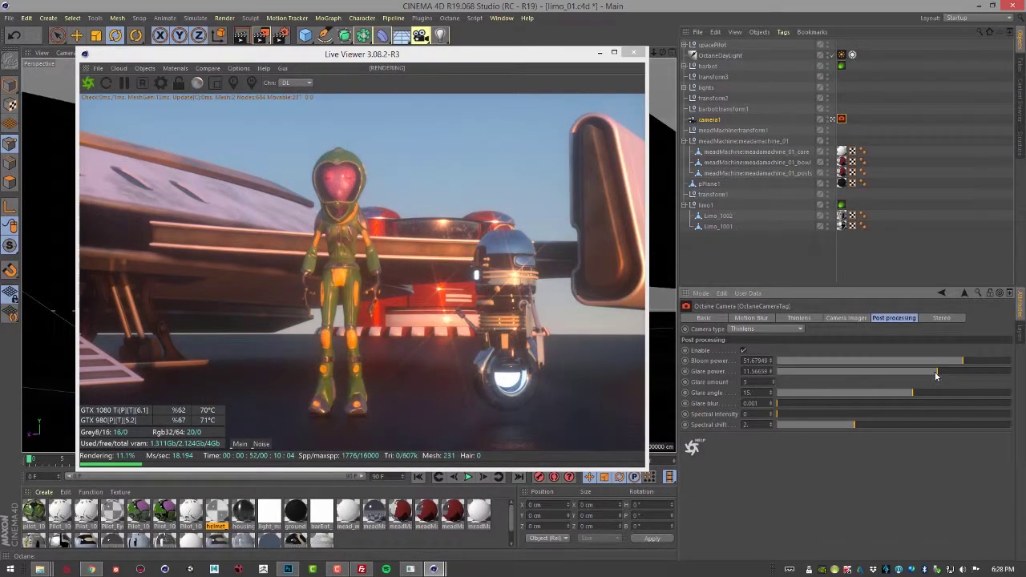
{"action": "mouse_move", "coordinate": [935, 375]}
{"action": "left_mouse_down"}
{"action": "mouse_move", "coordinate": [983, 371]}
{"action": "mouse_move", "coordinate": [953, 377]}
{"action": "mouse_move", "coordinate": [958, 361]}
{"action": "mouse_move", "coordinate": [887, 360]}
{"action": "mouse_move", "coordinate": [925, 369]}
{"action": "mouse_move", "coordinate": [906, 373]}
{"action": "mouse_move", "coordinate": [885, 362]}
{"action": "mouse_move", "coordinate": [952, 367]}
{"action": "mouse_move", "coordinate": [872, 376]}
{"action": "mouse_move", "coordinate": [953, 369]}
{"action": "mouse_move", "coordinate": [935, 376]}
{"action": "left_mouse_up"}
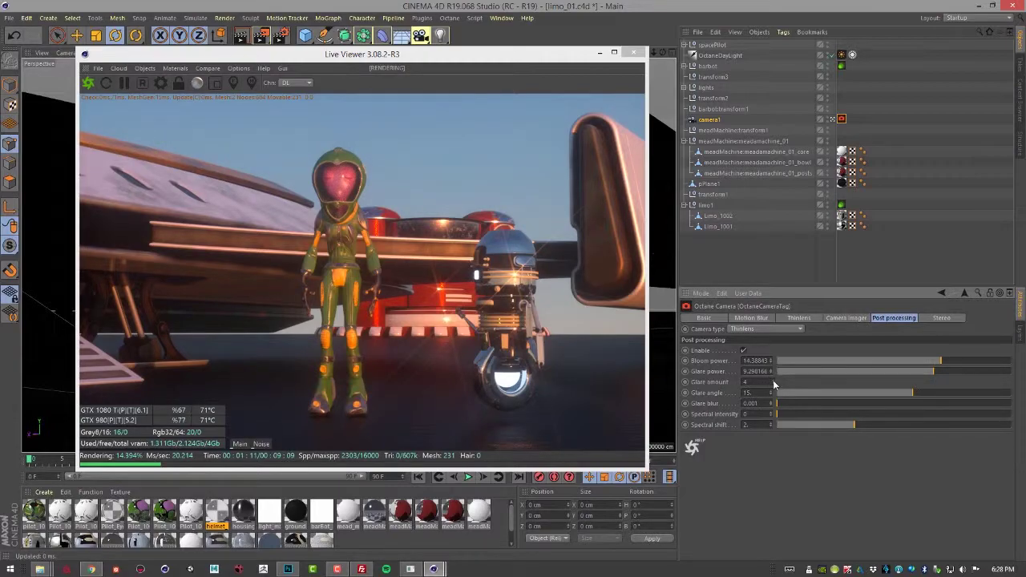
Try different Glare amount values, entering 2 and then 1
{"action": "left_click_drag", "start_coordinate": [772, 383], "coordinate": [774, 385]}
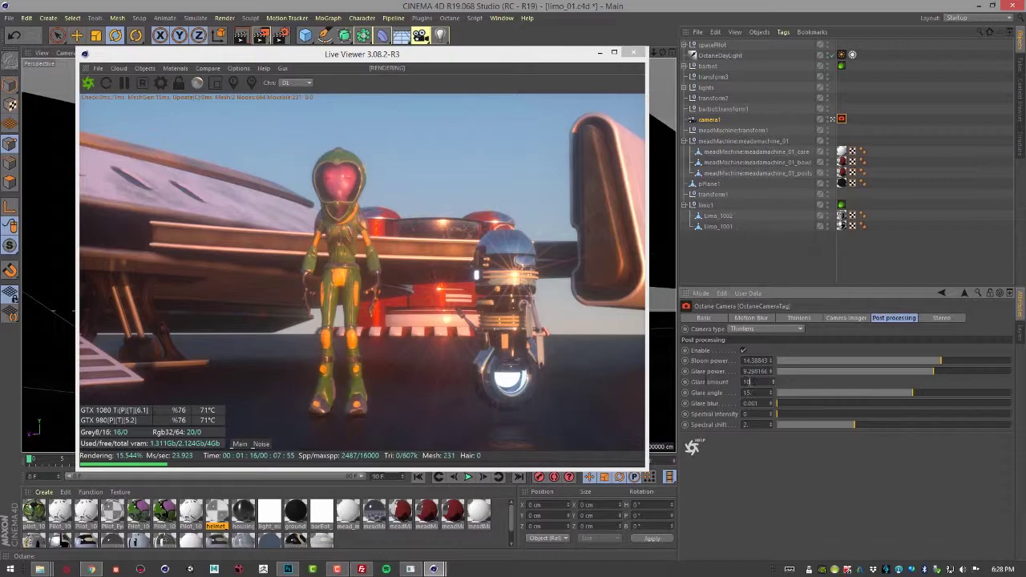
{"action": "double_click", "coordinate": [748, 383]}
{"action": "type", "text": "2"}
{"action": "key", "text": "Return"}
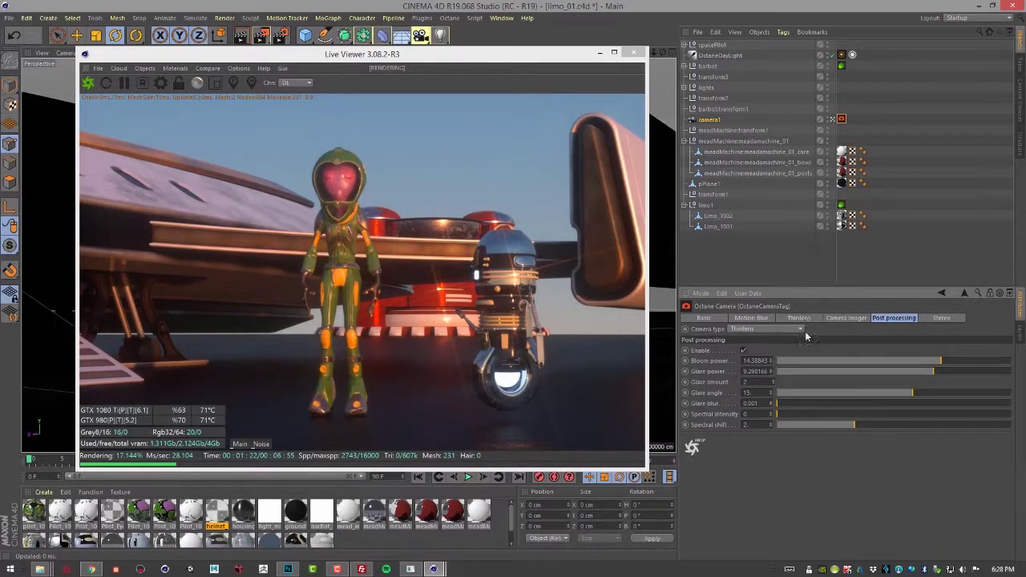
{"action": "type", "text": "1"}
{"action": "key", "text": "Return"}
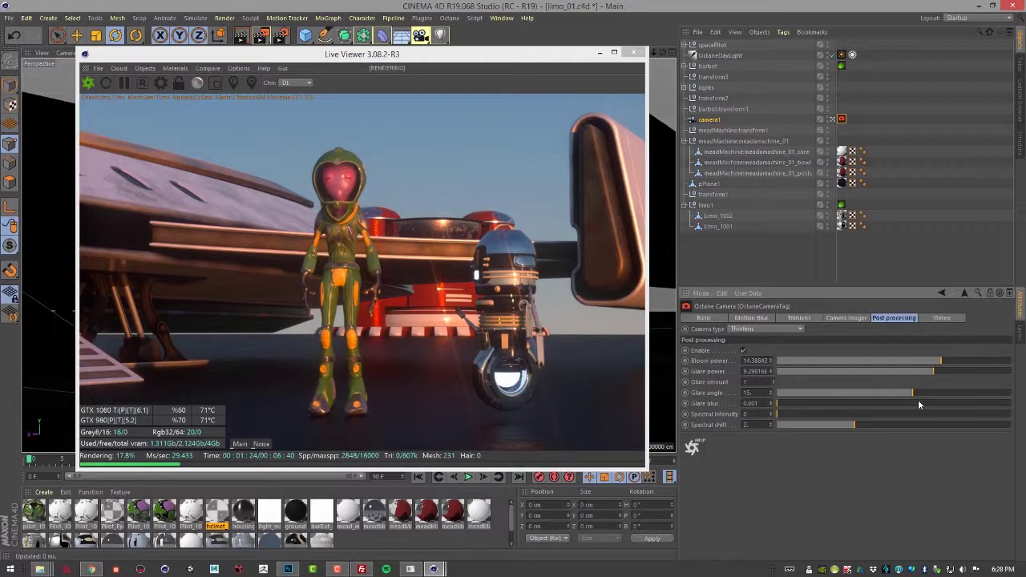
Raise Bloom power, set Glare amount to 2 and Glare angle to about -86.7
{"action": "left_click_drag", "start_coordinate": [911, 397], "coordinate": [775, 391]}
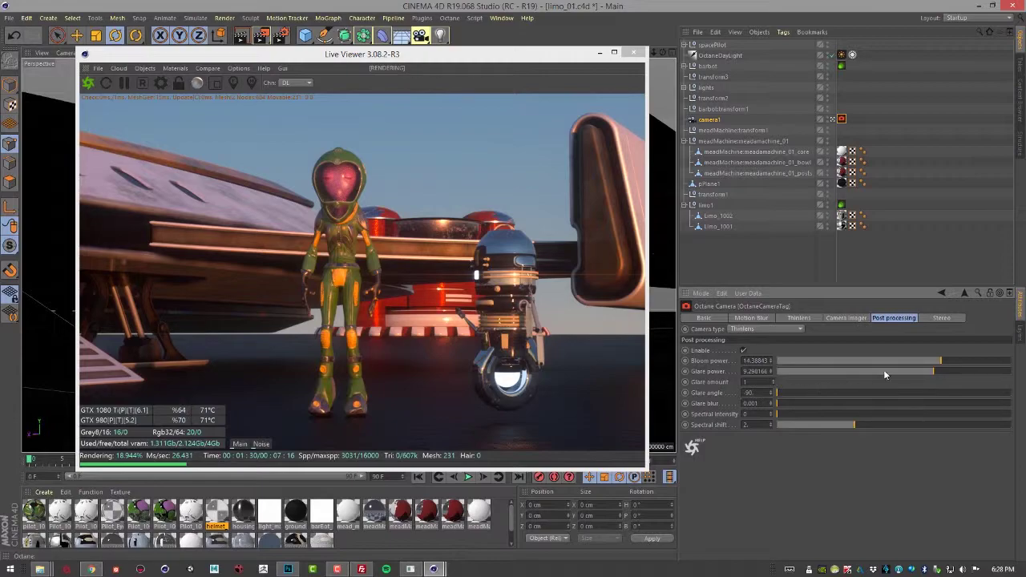
{"action": "mouse_move", "coordinate": [946, 361]}
{"action": "left_mouse_down"}
{"action": "mouse_move", "coordinate": [968, 363]}
{"action": "mouse_move", "coordinate": [917, 371]}
{"action": "mouse_move", "coordinate": [949, 371]}
{"action": "left_mouse_up"}
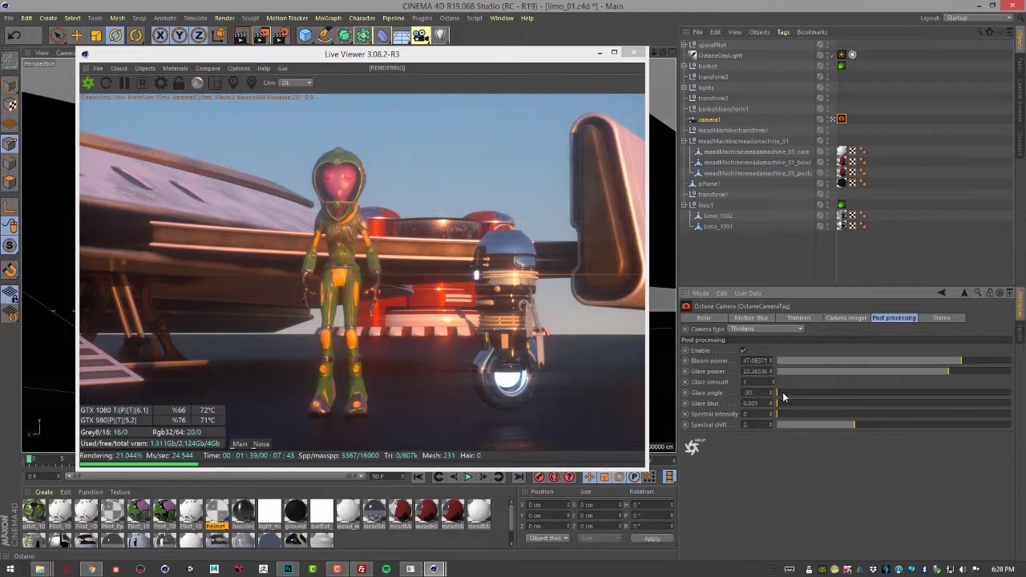
{"action": "left_click_drag", "start_coordinate": [836, 393], "coordinate": [780, 388]}
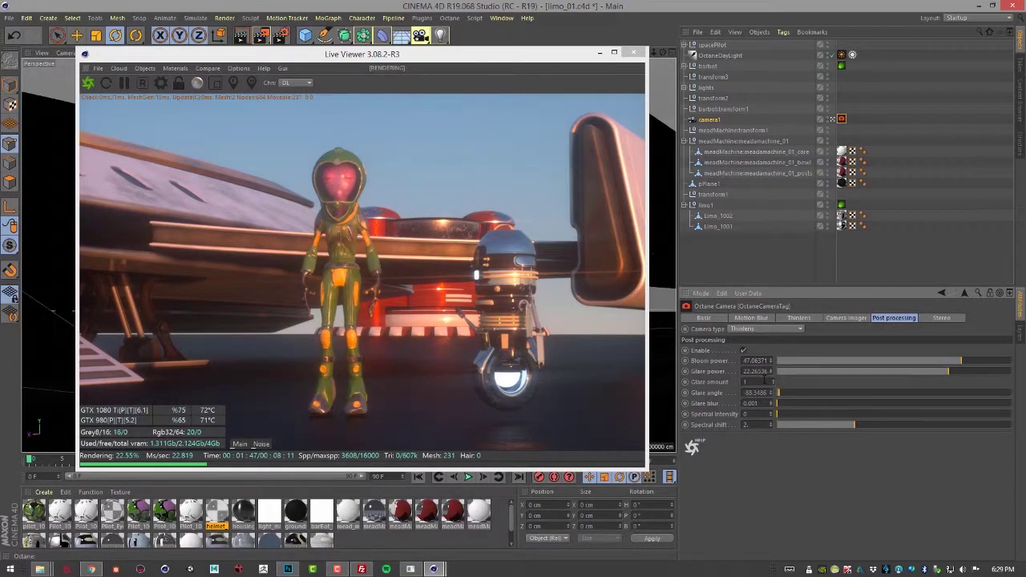
{"action": "left_click", "coordinate": [772, 379]}
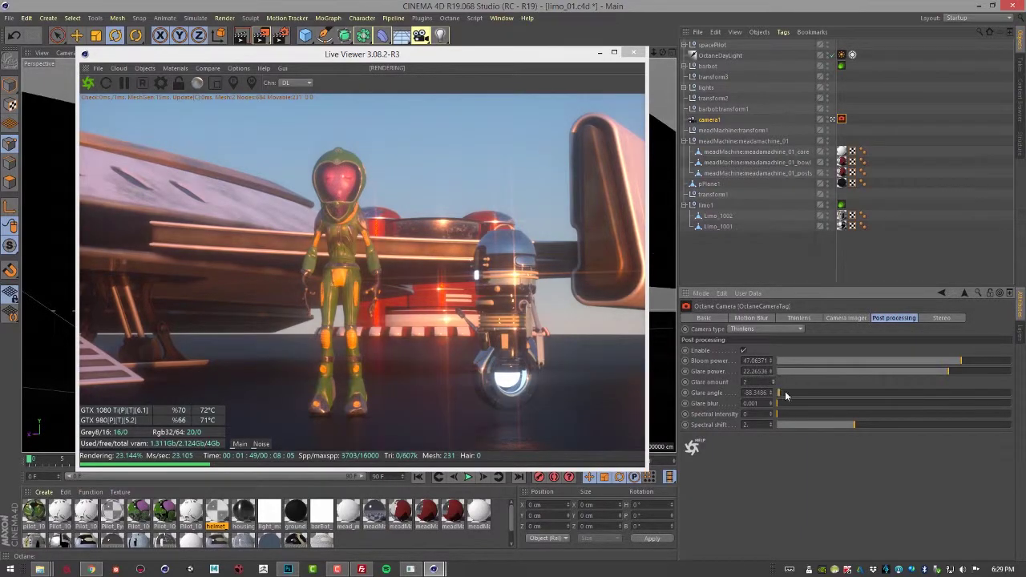
{"action": "left_click_drag", "start_coordinate": [785, 391], "coordinate": [818, 396]}
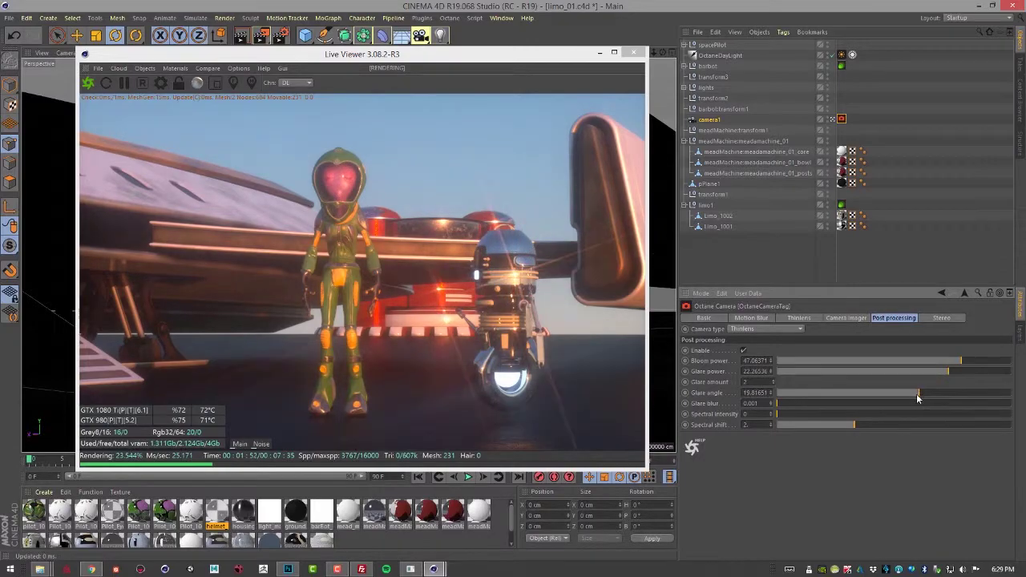
{"action": "left_click", "coordinate": [798, 394]}
{"action": "left_click_drag", "start_coordinate": [789, 396], "coordinate": [866, 408]}
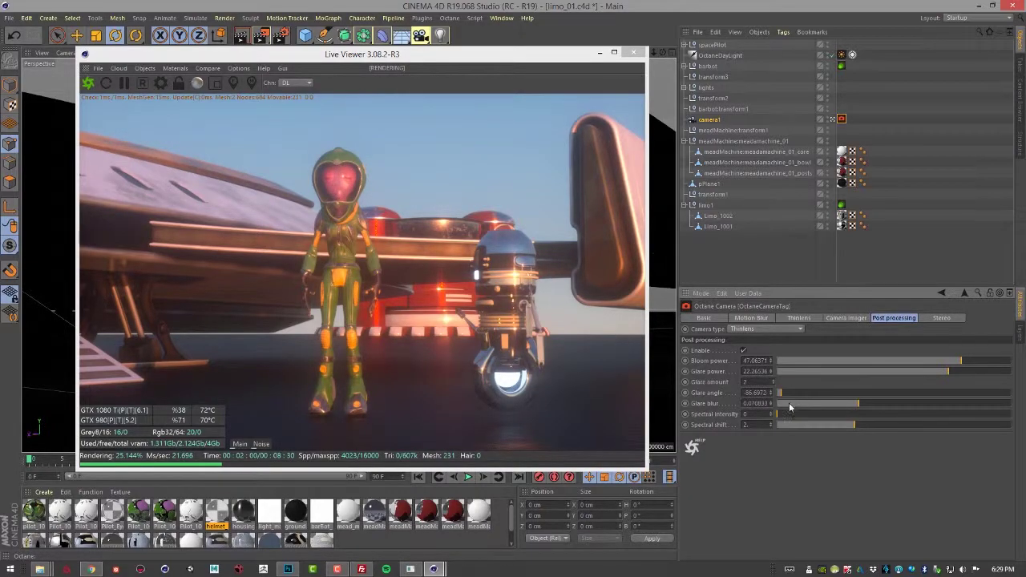
Set Glare blur to about 0.07, Spectral intensity about 0.37 and Spectral shift about 0.65
{"action": "left_click_drag", "start_coordinate": [784, 416], "coordinate": [907, 422]}
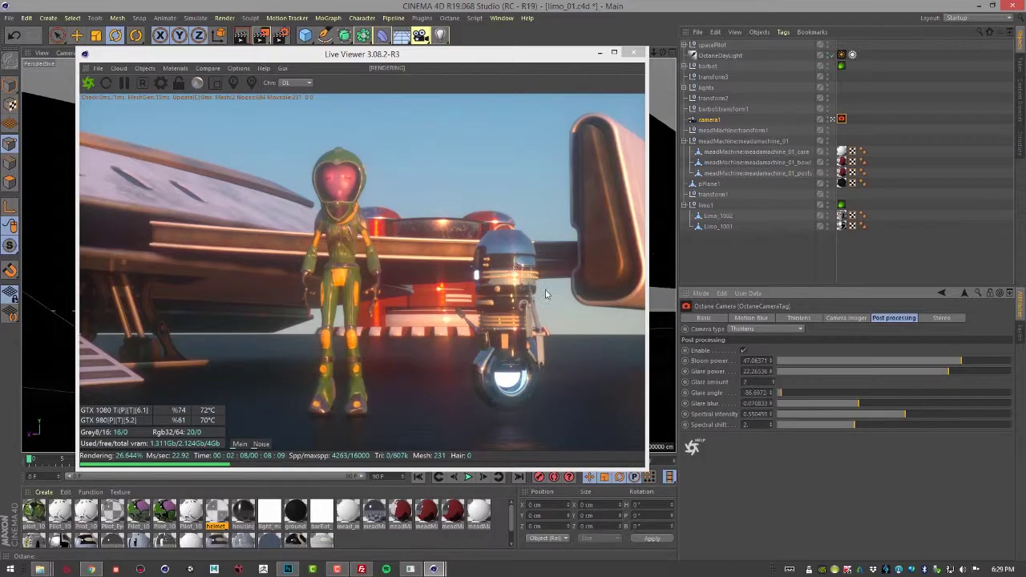
{"action": "left_click_drag", "start_coordinate": [907, 415], "coordinate": [967, 431]}
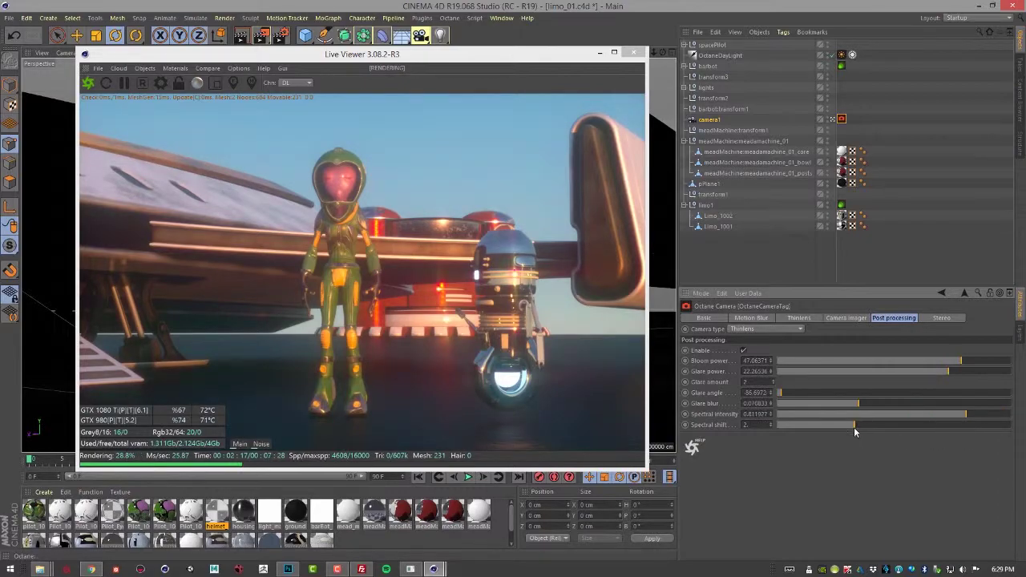
{"action": "left_click_drag", "start_coordinate": [855, 432], "coordinate": [822, 429]}
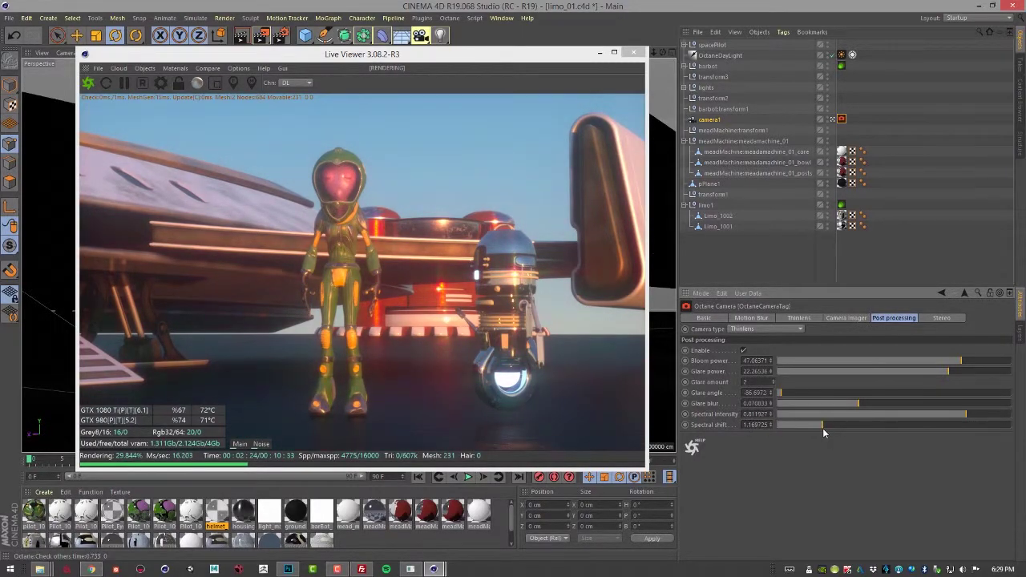
{"action": "left_click_drag", "start_coordinate": [957, 414], "coordinate": [803, 439]}
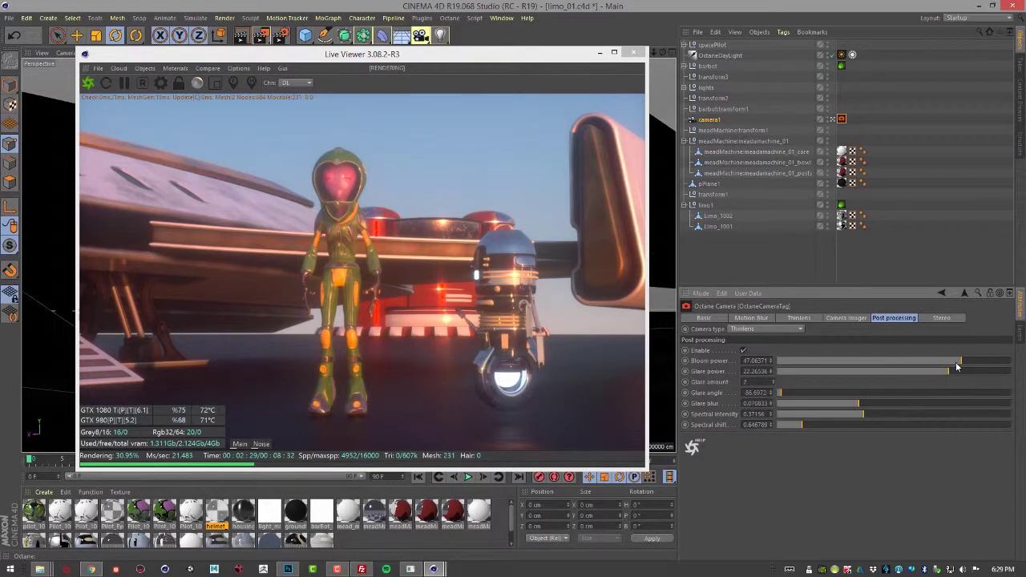
Drop the camera tag's Bloom power to about 2.15
{"action": "left_click_drag", "start_coordinate": [965, 363], "coordinate": [909, 362]}
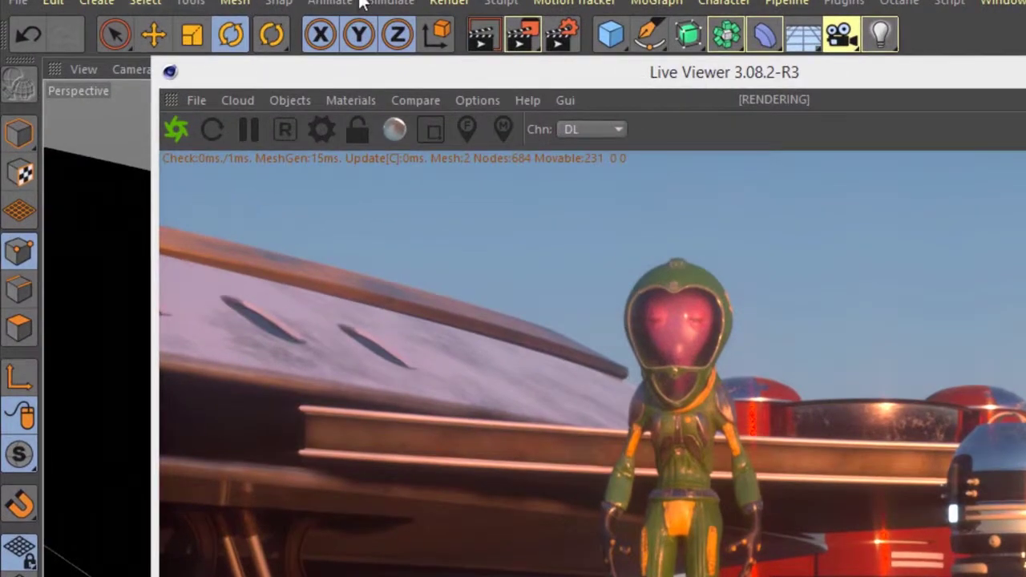
{"action": "left_click", "coordinate": [441, 4]}
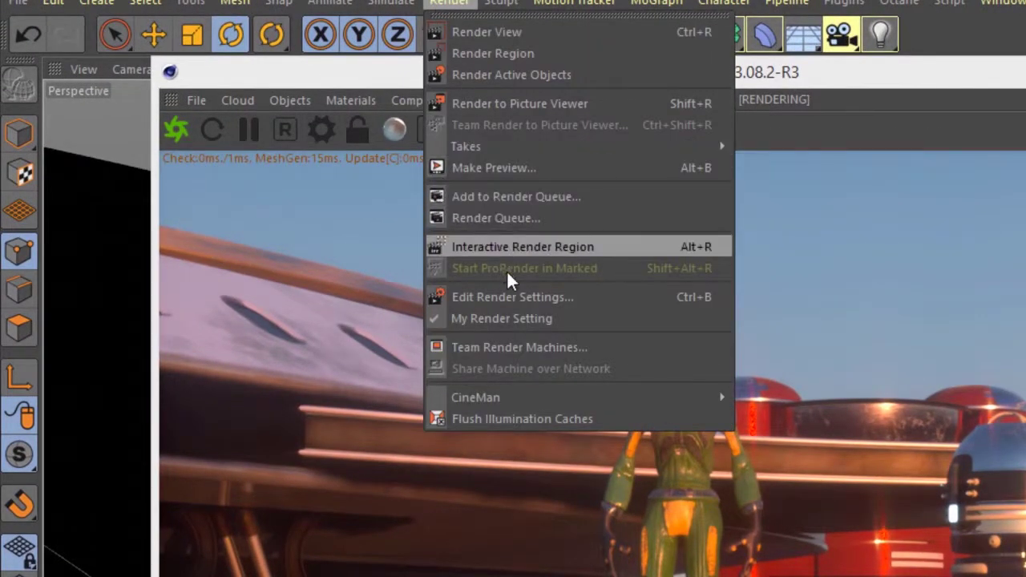
In the Octane render settings, enable Render Passes and tick the Post beauty pass
{"action": "left_click", "coordinate": [520, 297]}
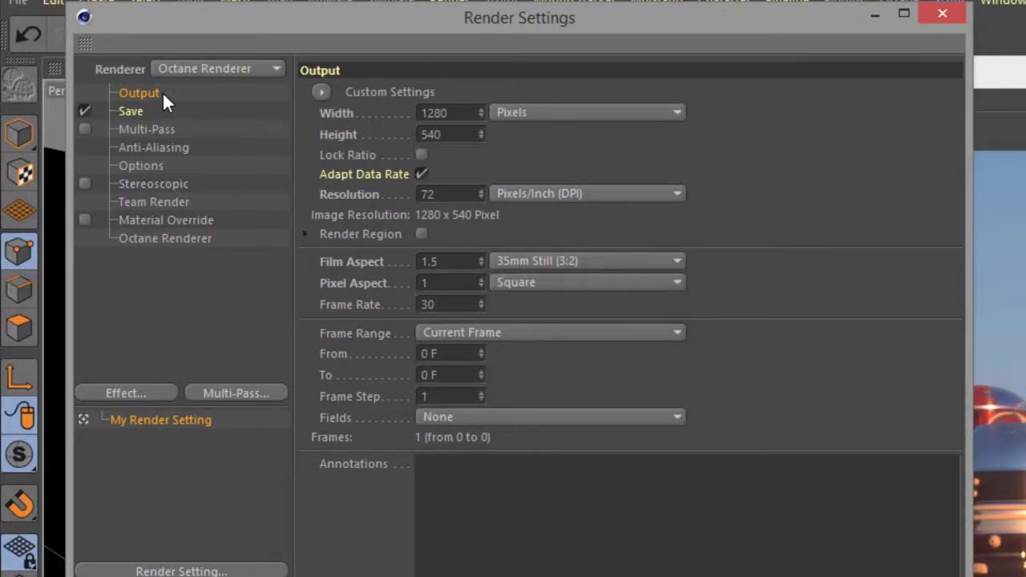
{"action": "left_click", "coordinate": [152, 245]}
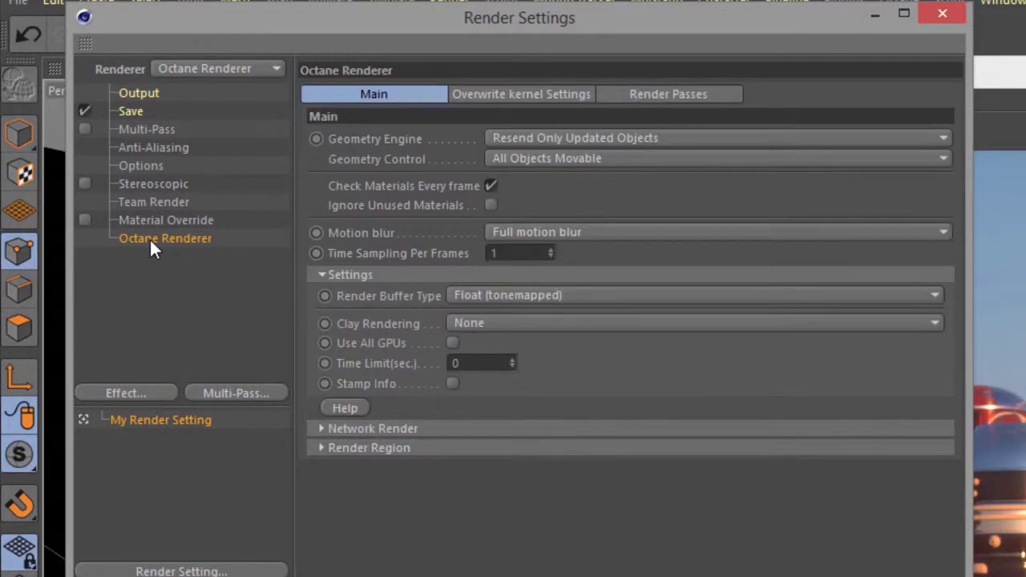
{"action": "left_click", "coordinate": [673, 99]}
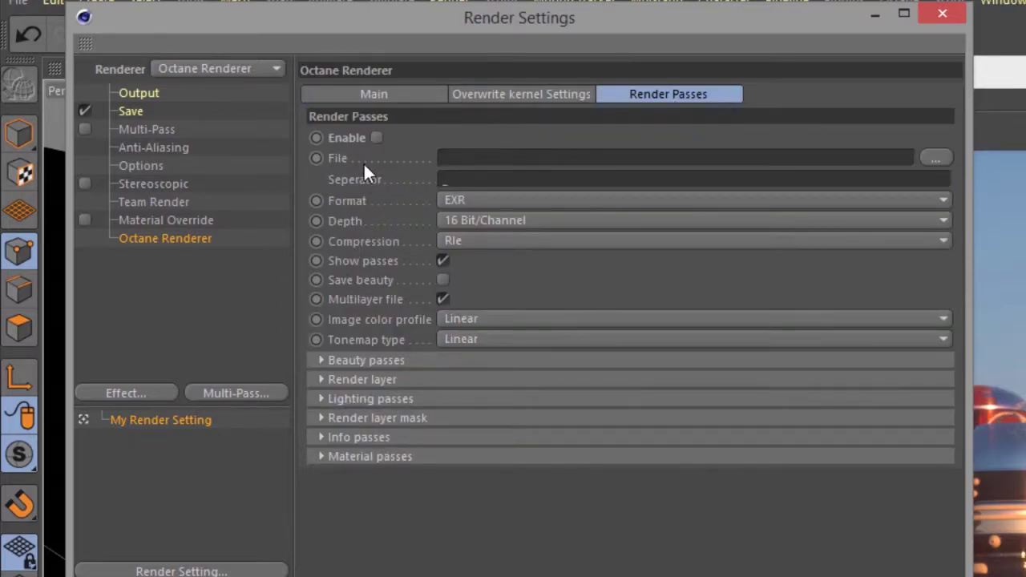
{"action": "left_click", "coordinate": [376, 138]}
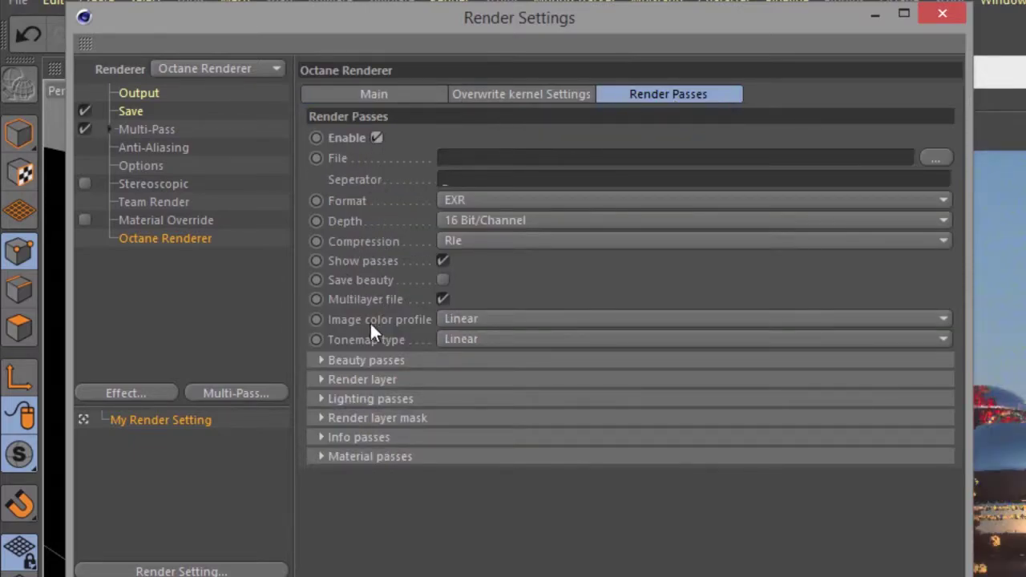
{"action": "left_click", "coordinate": [321, 360]}
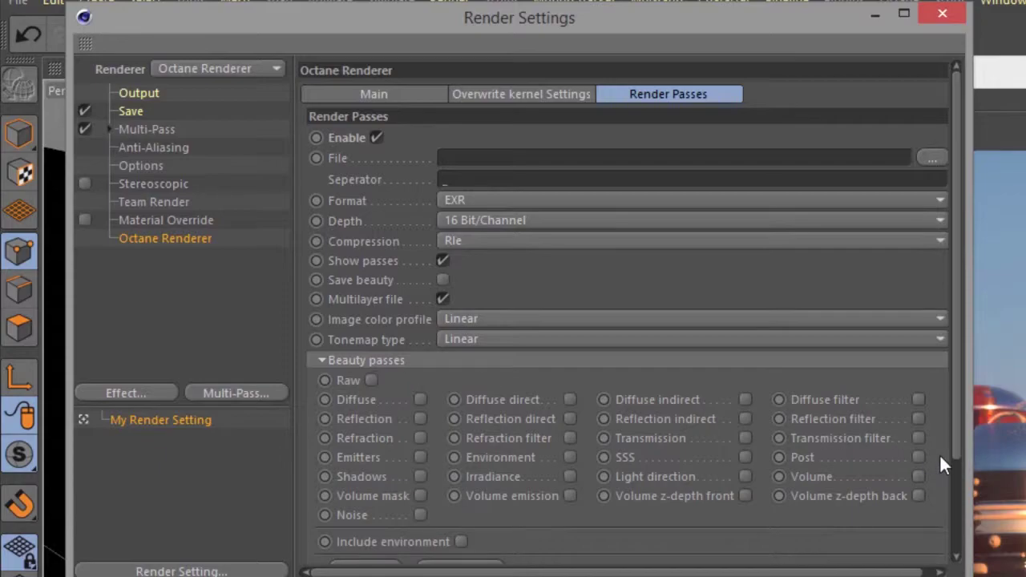
{"action": "left_click", "coordinate": [919, 458]}
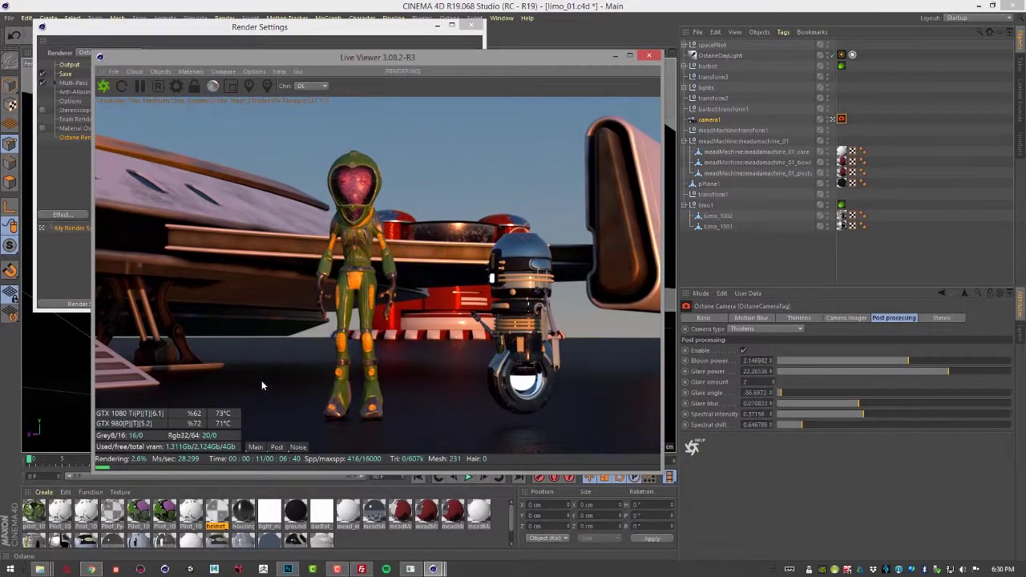
Switch between the Post and Main passes in Live Viewer to compare them
{"action": "left_click", "coordinate": [276, 446]}
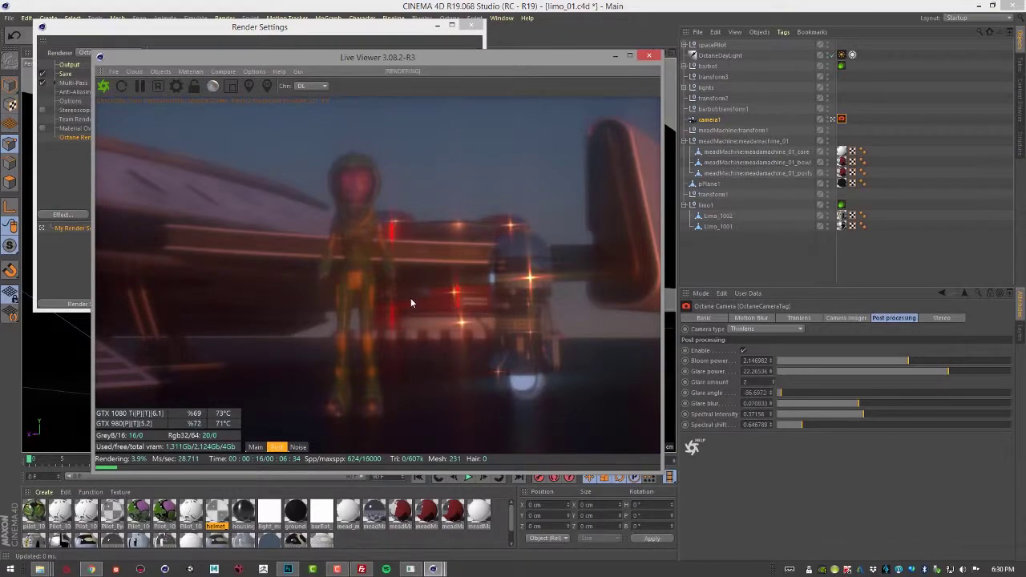
{"action": "left_click", "coordinate": [255, 447]}
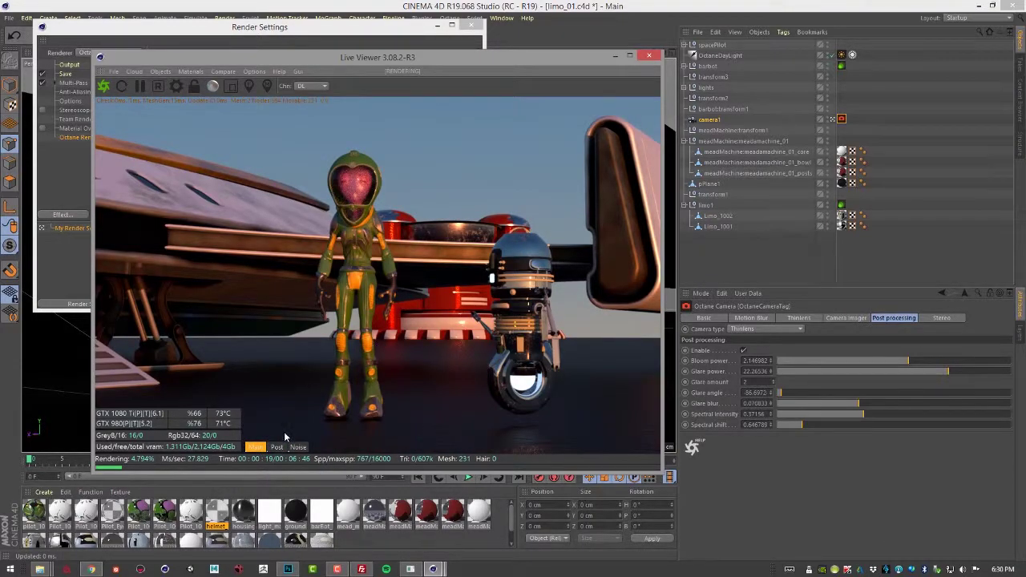
{"action": "left_click", "coordinate": [277, 447]}
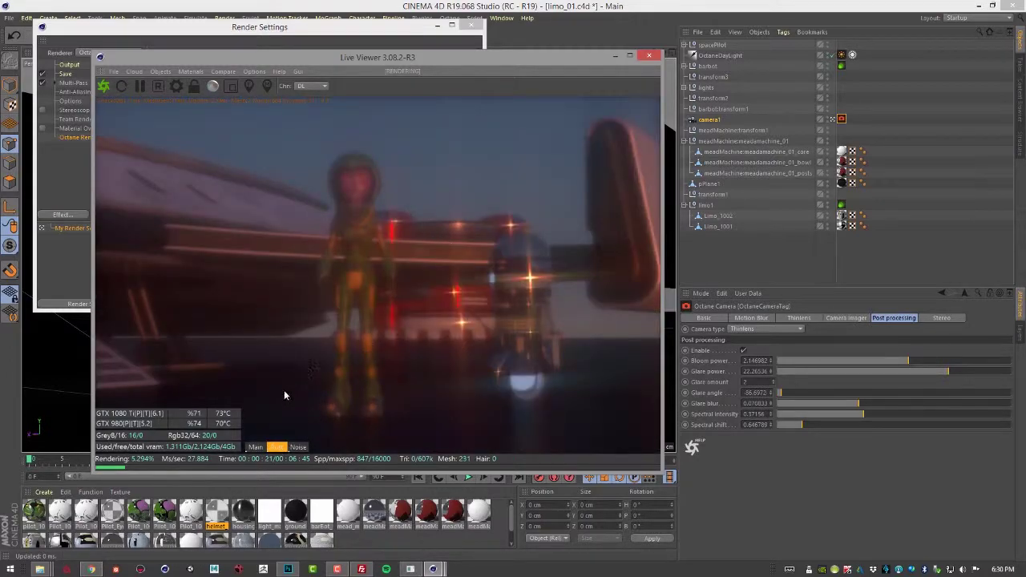
{"action": "left_click", "coordinate": [255, 446]}
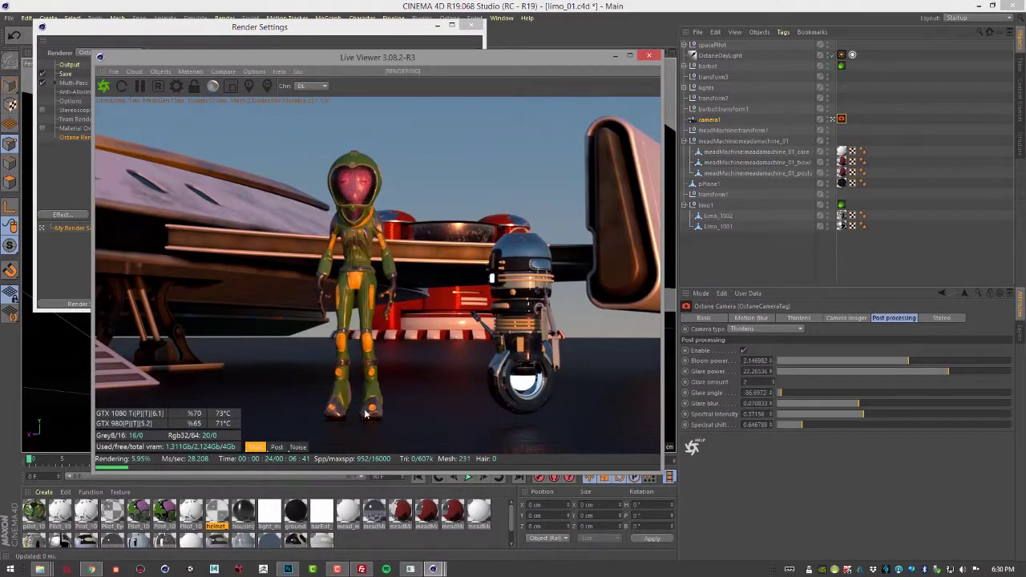
{"action": "left_click", "coordinate": [277, 447]}
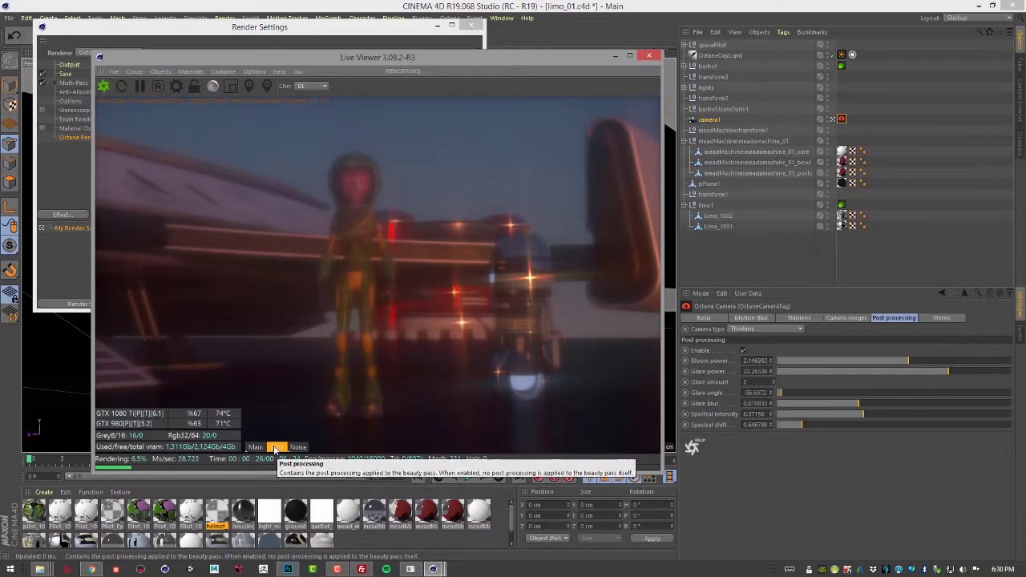
{"action": "left_click", "coordinate": [259, 447]}
Disable Render Passes in the render settings and return to Live Viewer
{"action": "left_click", "coordinate": [286, 37]}
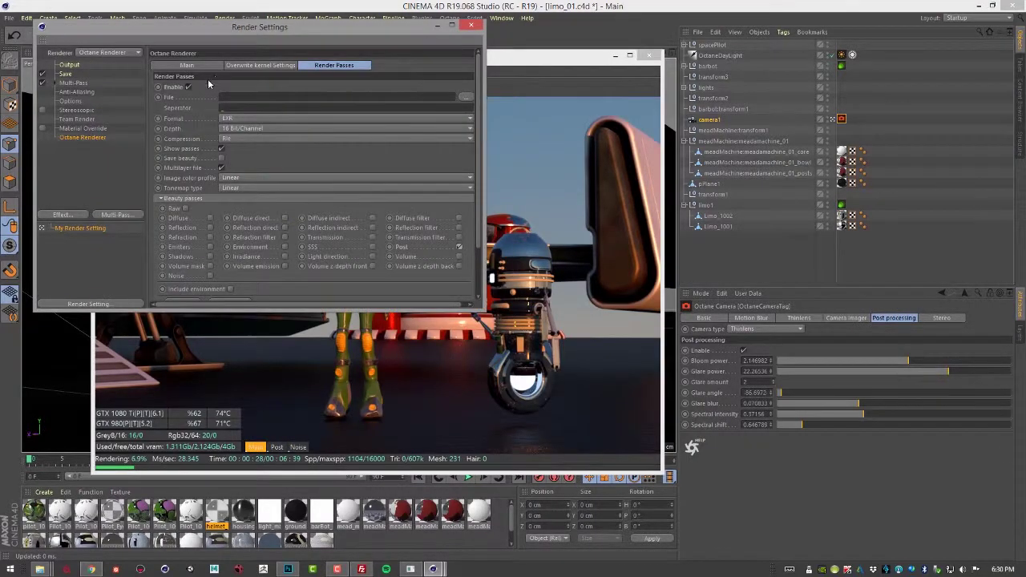
{"action": "left_click", "coordinate": [187, 88]}
{"action": "left_click", "coordinate": [518, 63]}
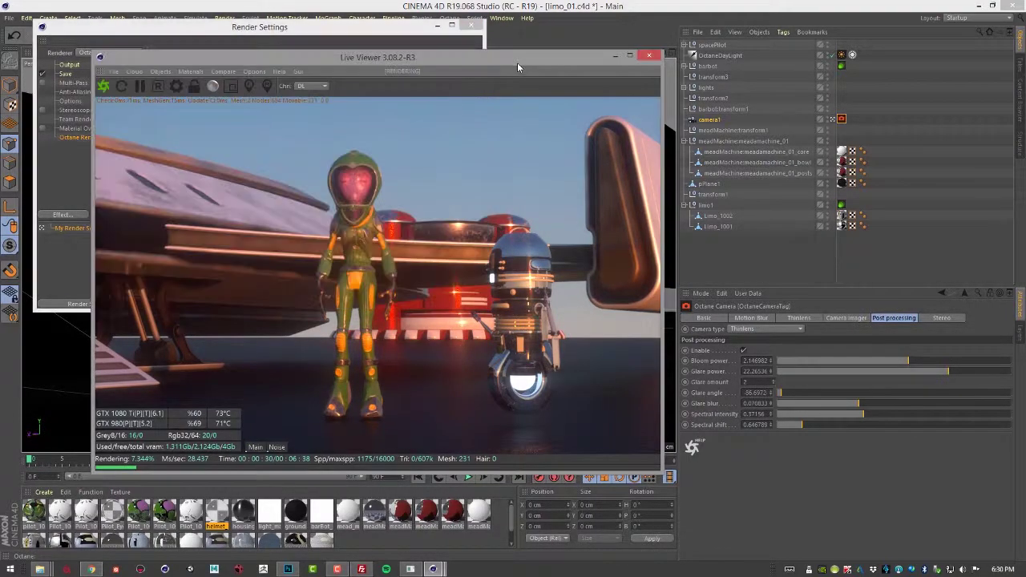